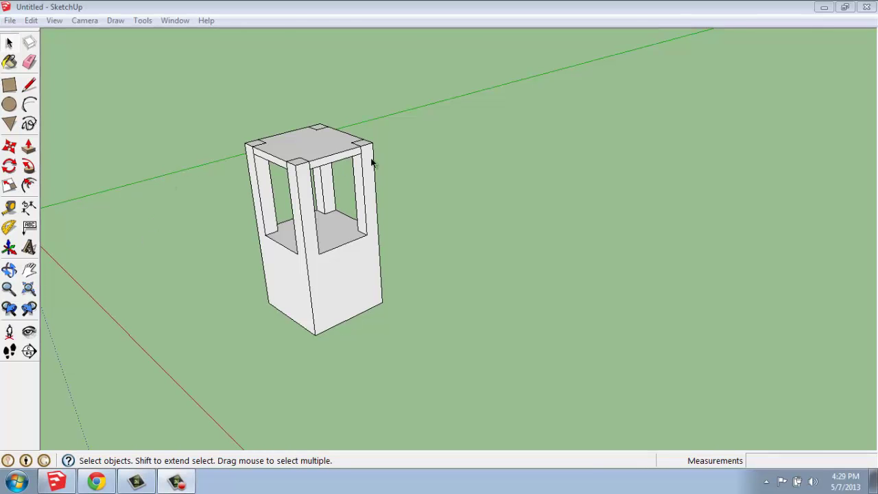
- Select the whole table geometry and start making a component from it, named "End Table"
middle_click_drag(372, 172, 341, 153)
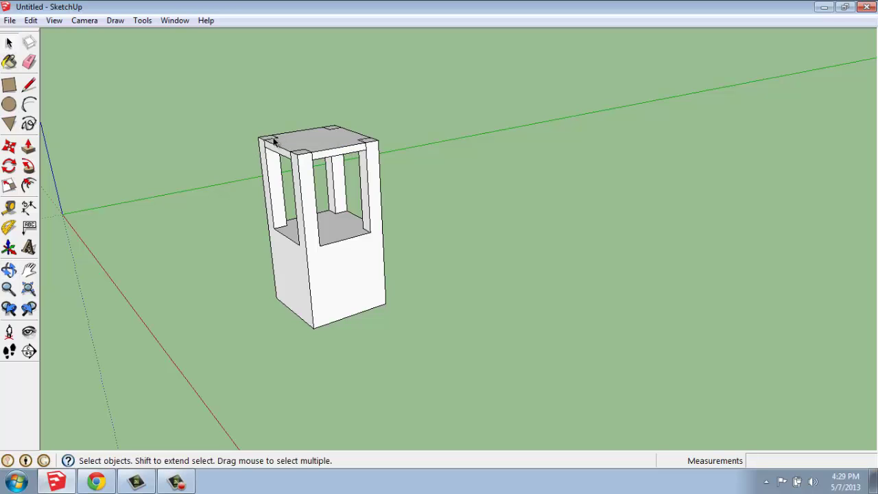
middle_click_drag(298, 129, 309, 141)
triple_click(327, 271)
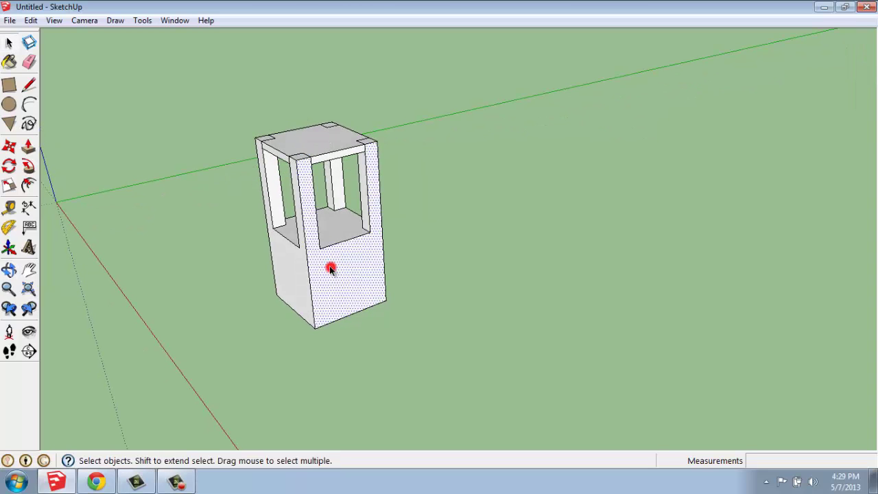
mouse_move(275, 290)
middle_mouse_down()
mouse_move(345, 199)
mouse_move(385, 89)
mouse_move(299, 205)
mouse_move(280, 290)
middle_mouse_up()
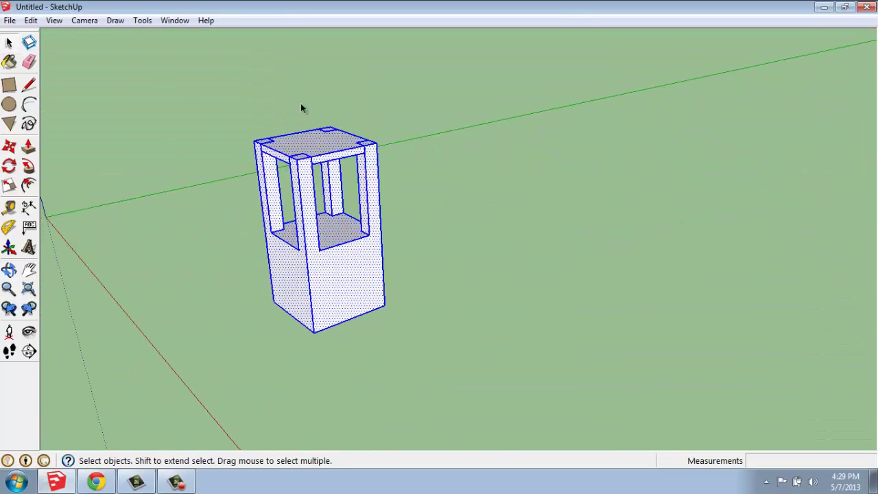
right_click(311, 209)
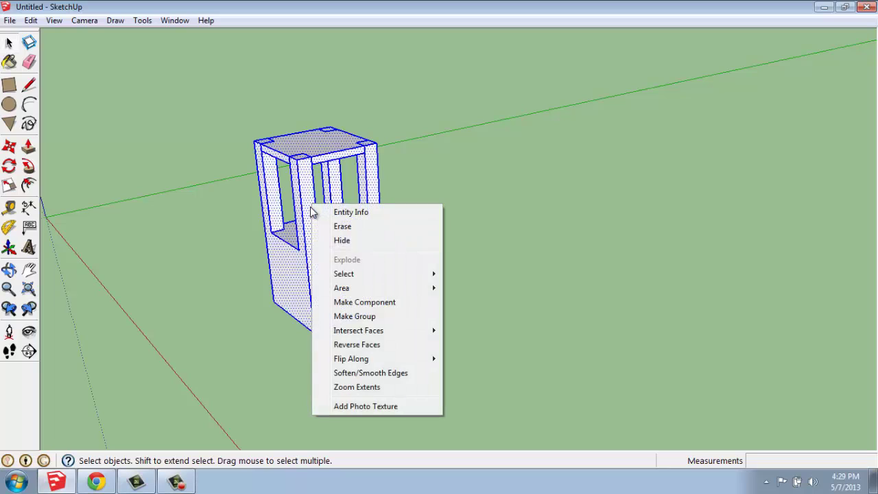
left_click(352, 303)
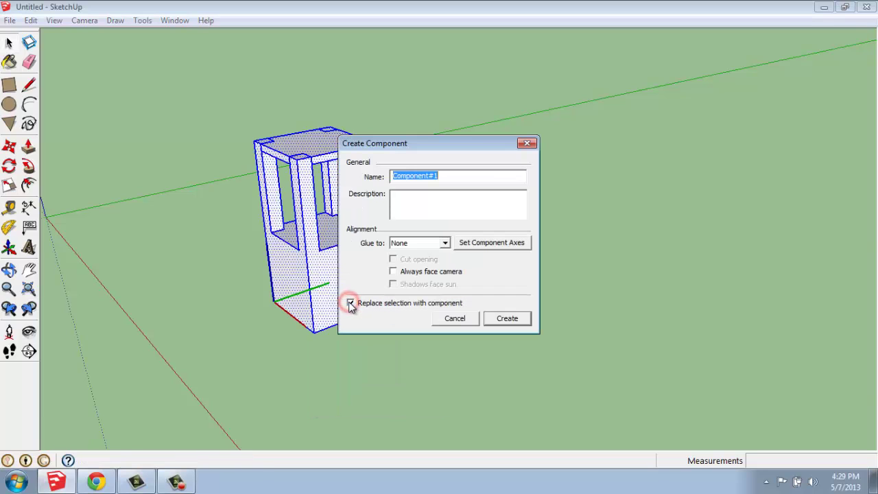
left_click_drag(423, 145, 490, 114)
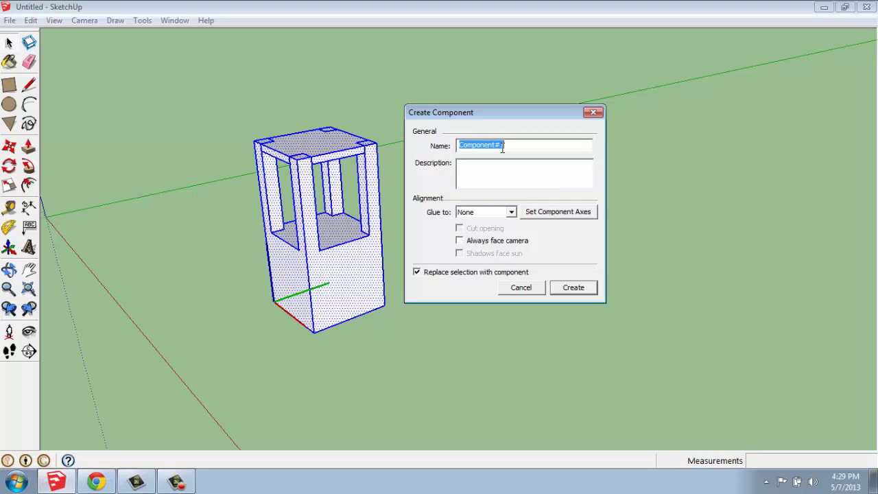
type("End Tal")
key("BackSpace")
type("ble")
- Create the component with glue alignment None, Always face camera off and the selection replaced with the component
left_click(512, 213)
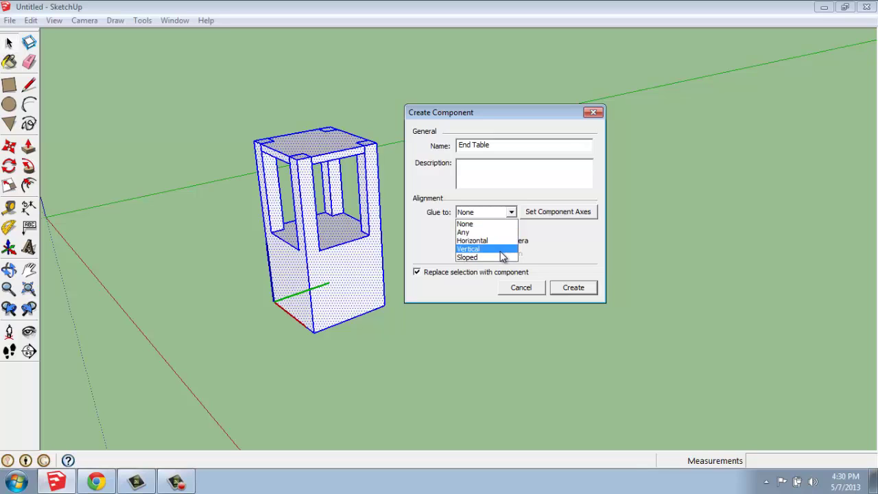
left_click(473, 225)
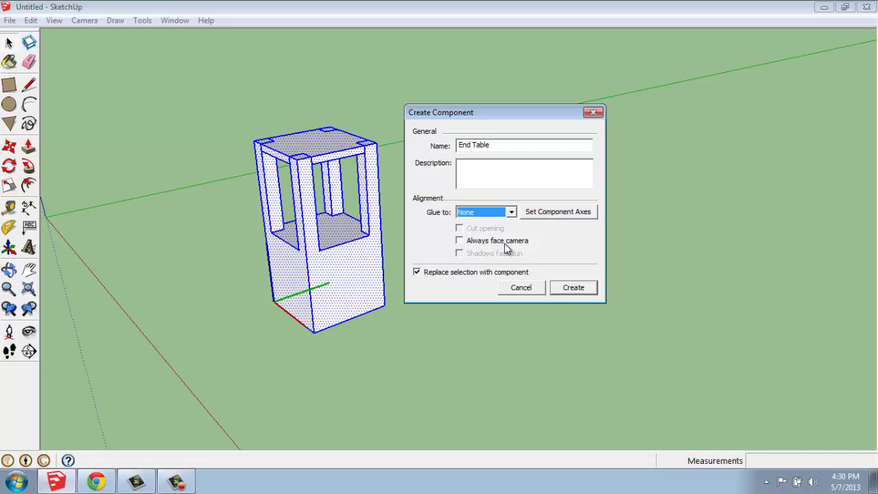
left_click(459, 241)
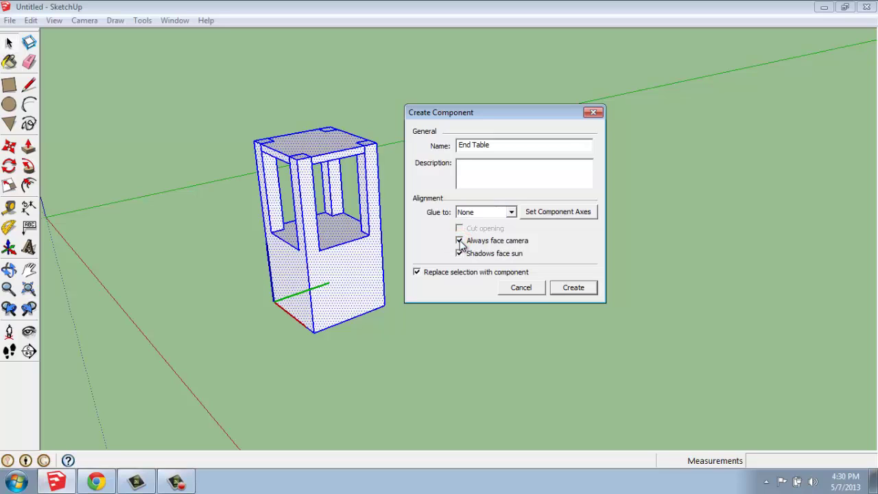
left_click(460, 241)
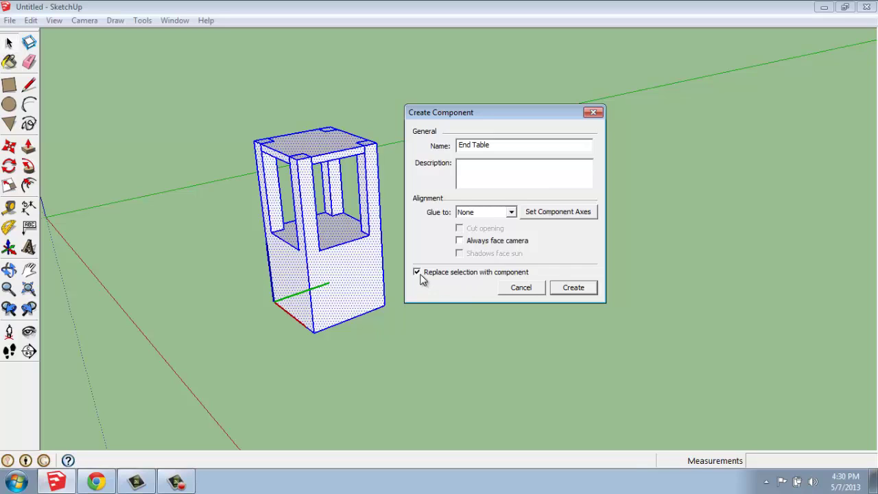
left_click(575, 288)
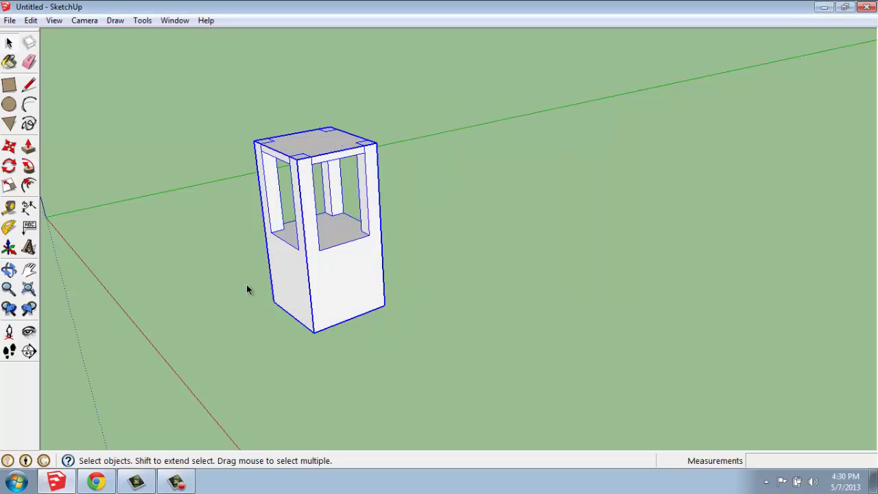
- Examine the end table component from several sides and check how it selects as a single object
scroll(188, 227, "down", 3)
middle_click_drag(188, 227, 237, 215)
scroll(160, 169, "up", 4)
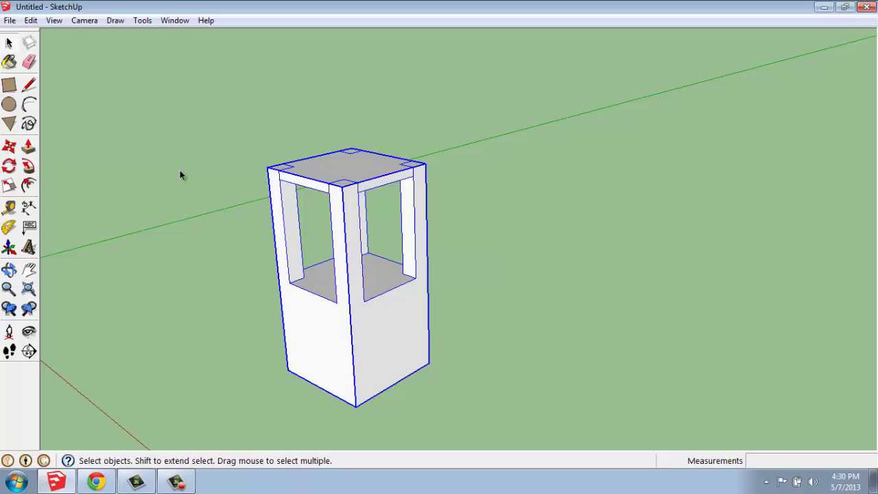
scroll(198, 186, "down", 1)
scroll(334, 197, "up", 1)
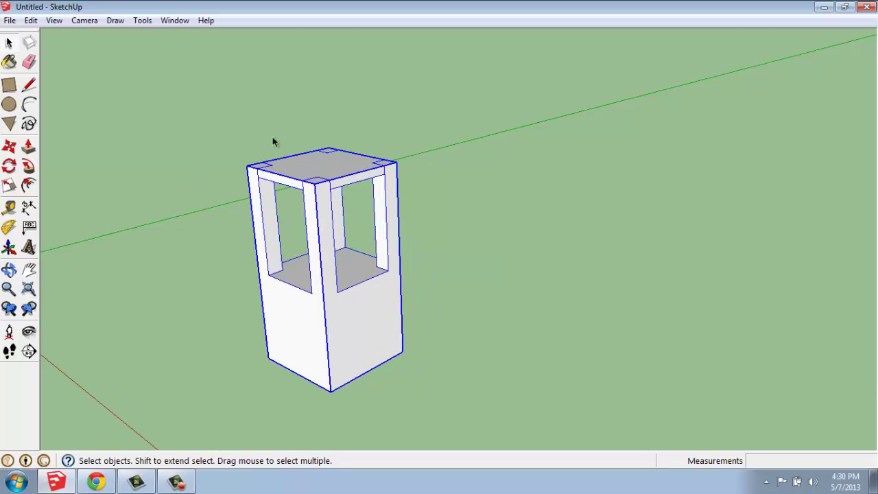
left_click(496, 242)
left_click(377, 285)
middle_click_drag(430, 229, 398, 281)
scroll(212, 245, "down", 4)
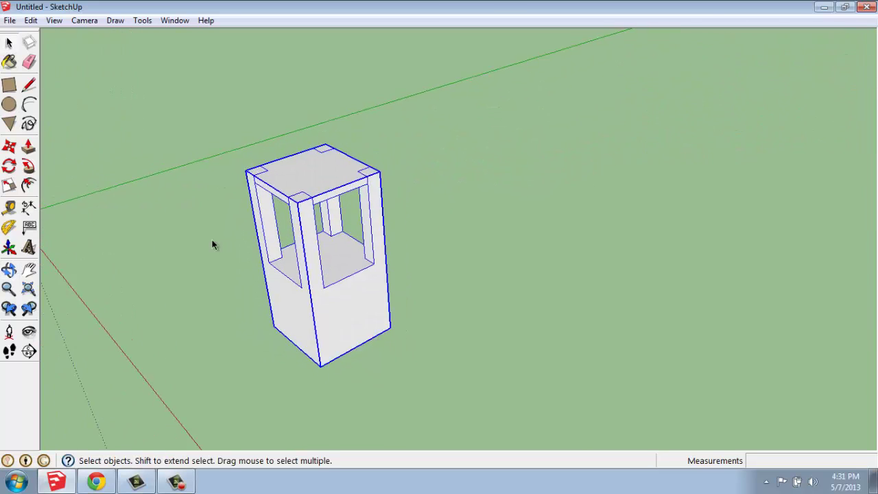
middle_click_drag(212, 245, 526, 292)
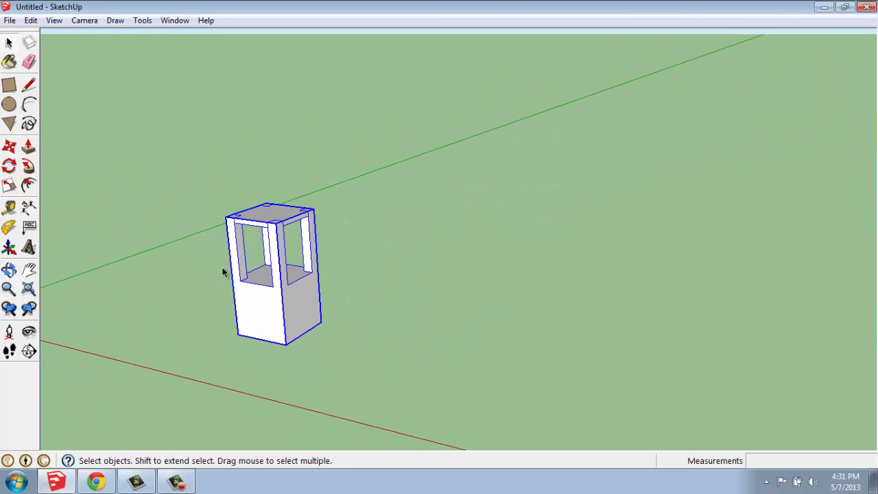
- Copy the end table twice in a row along the red axis, spaced about 4' 10" and about 4' 2"
left_click(8, 147)
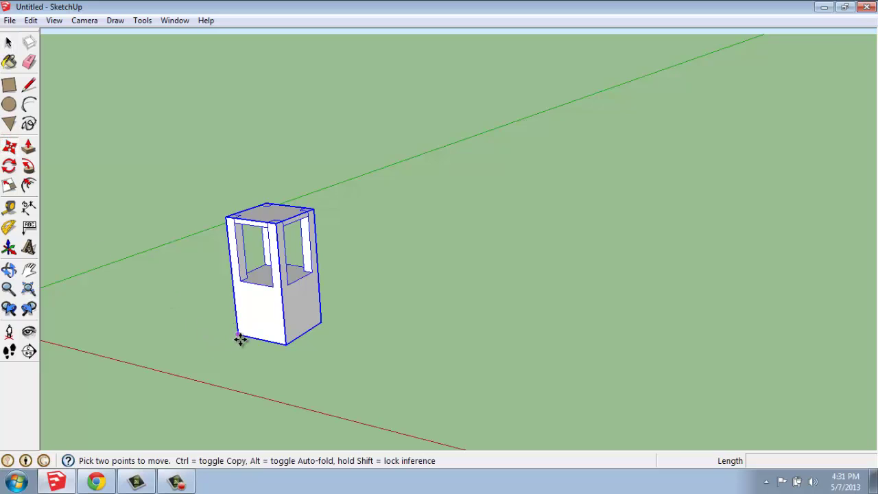
left_click(239, 334)
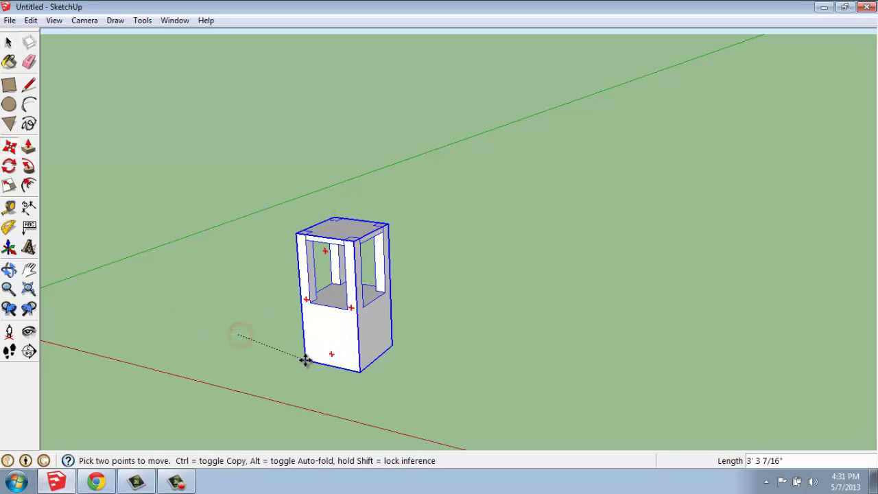
key("ctrl")
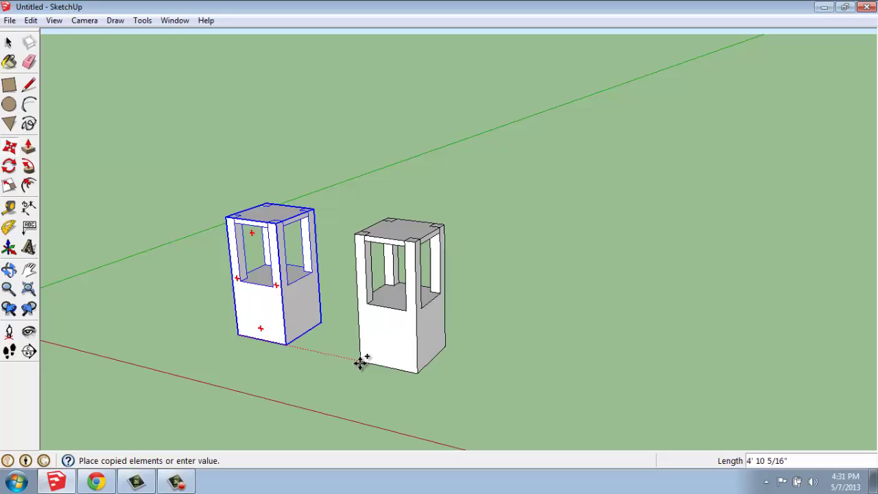
left_click(360, 364)
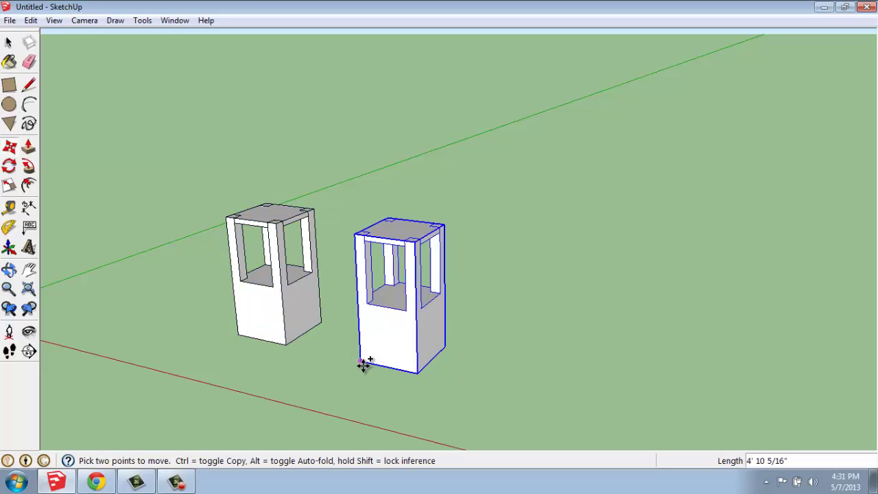
left_click(362, 363)
left_click(484, 386)
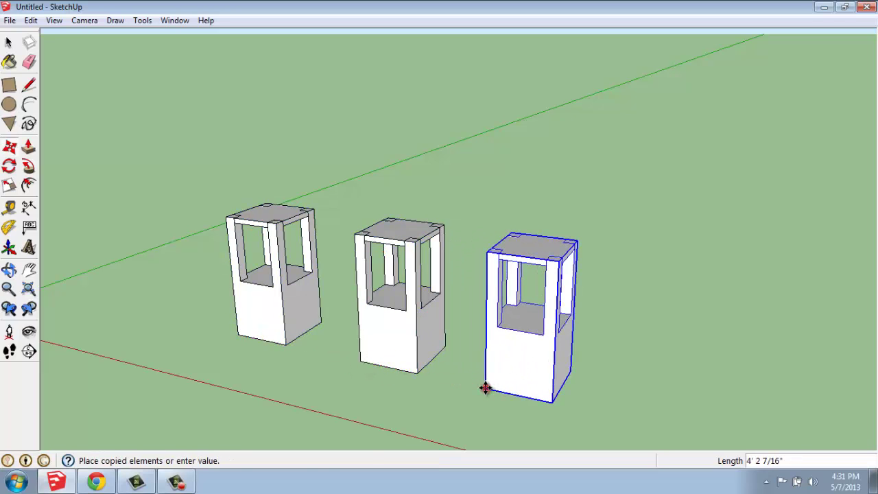
key("space")
- Open the last end table copy in the row for editing and pull one rear leg top up 6" with Push/Pull
middle_click_drag(304, 275, 253, 286)
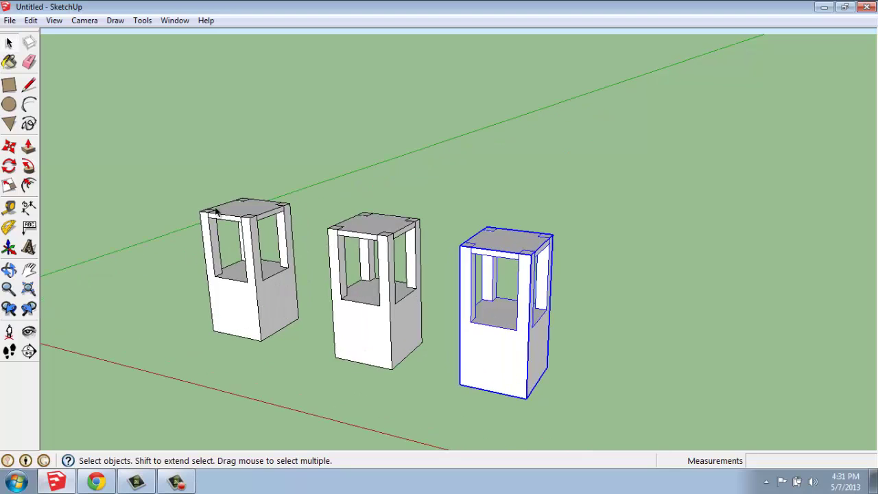
right_click(515, 346)
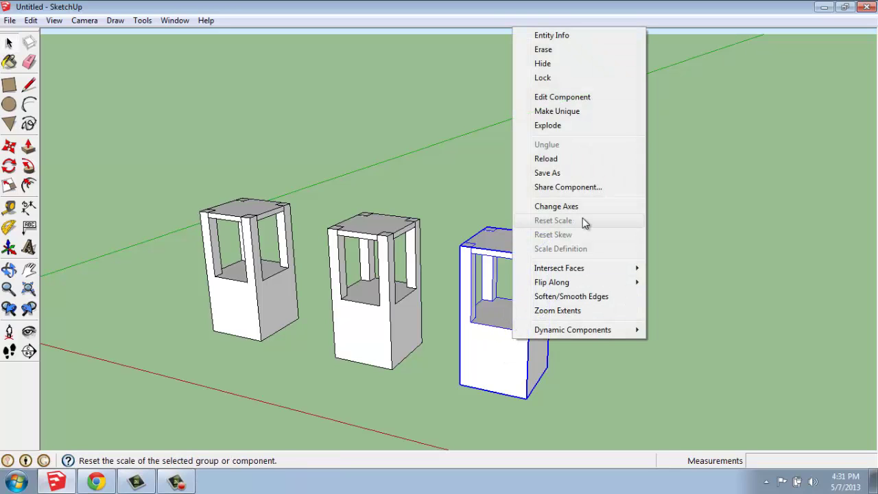
left_click(576, 98)
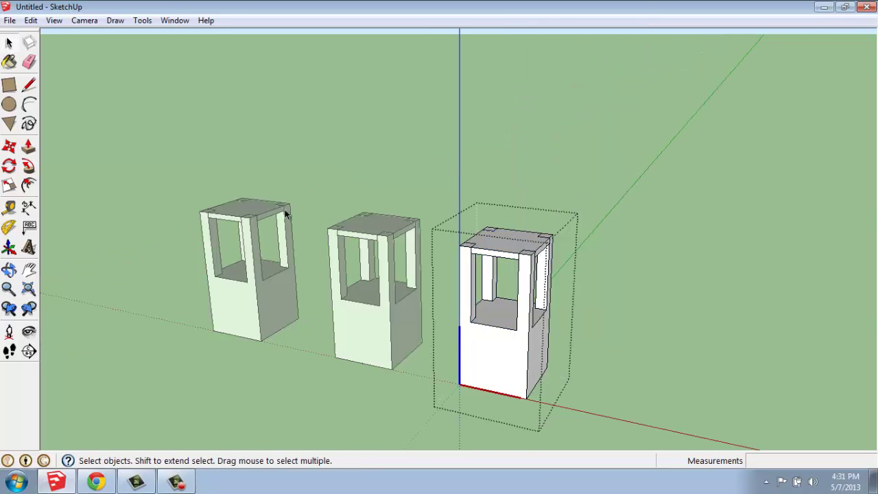
scroll(284, 209, "up", 2)
scroll(284, 210, "up", 1)
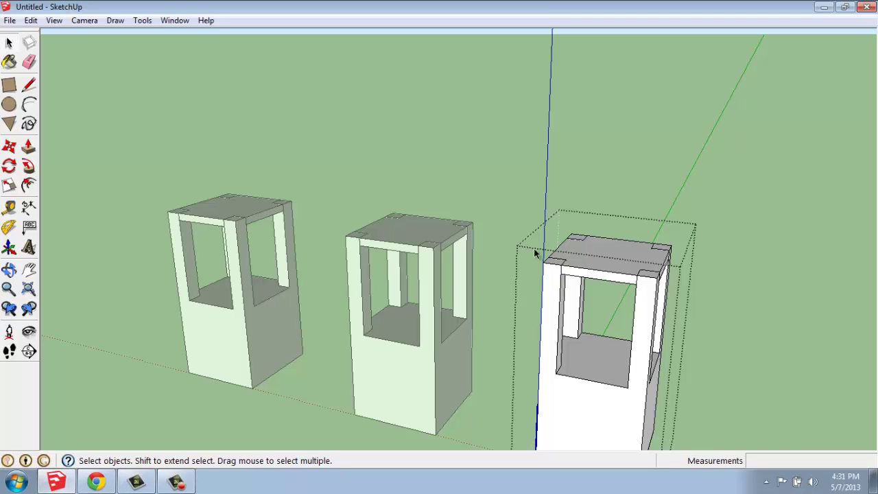
left_click(29, 149)
left_click(576, 240)
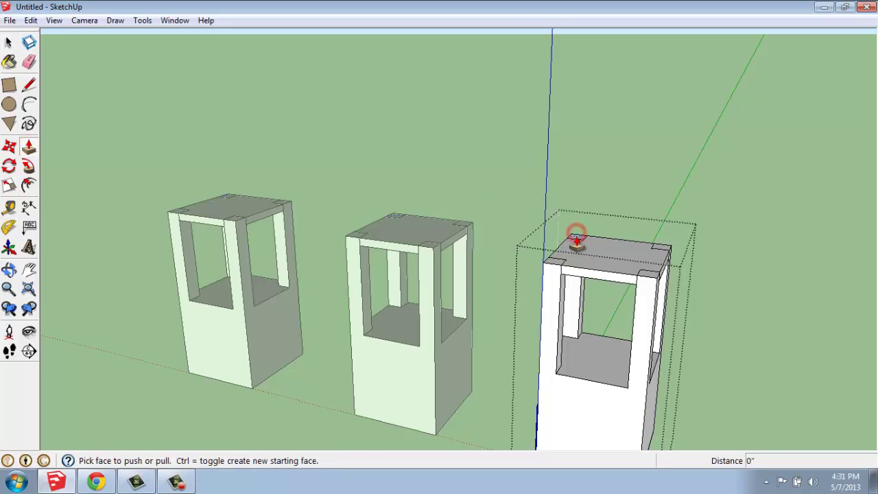
left_click_drag(576, 240, 584, 108)
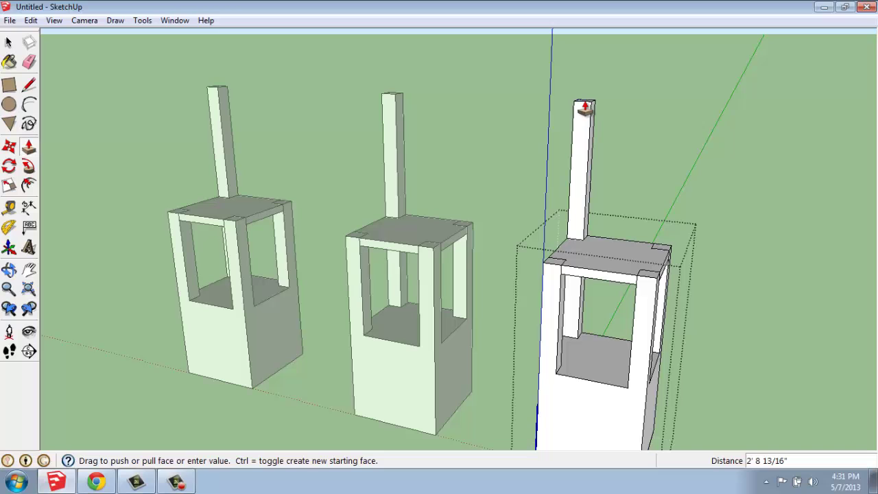
type("6")
key("Return")
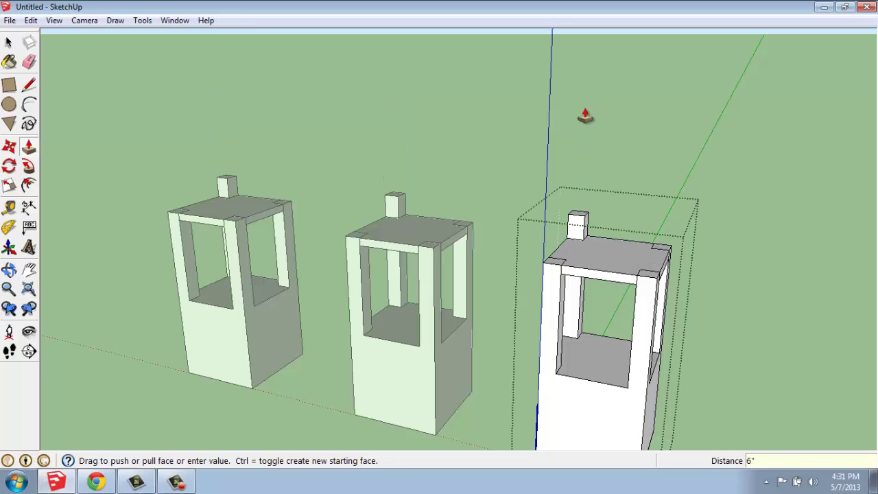
- Pull the three remaining leg tops up 6" as well and close the component
left_click_drag(661, 252, 656, 219)
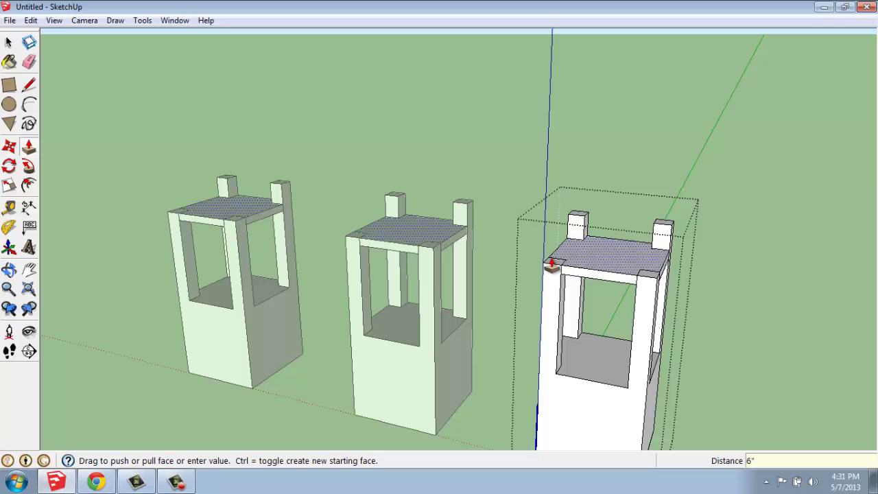
left_click_drag(552, 261, 543, 224)
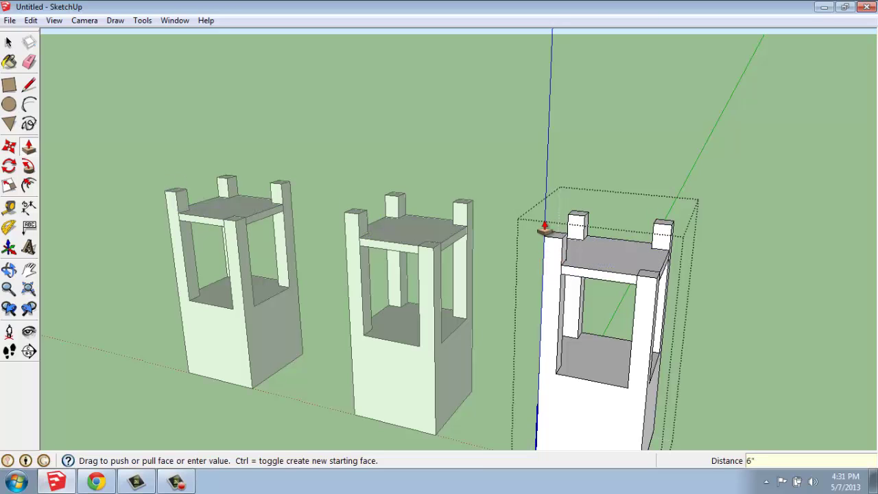
left_click_drag(650, 281, 653, 254)
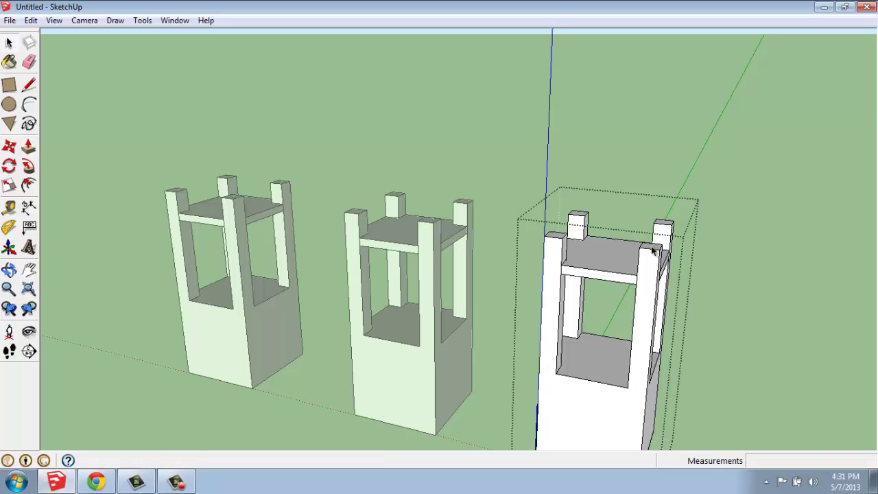
key("space")
middle_click_drag(716, 277, 700, 385)
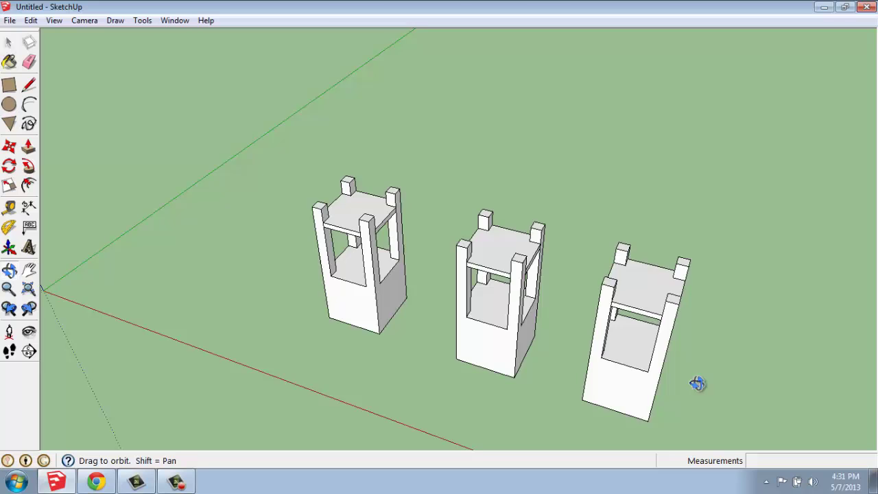
left_click_drag(698, 384, 657, 291)
key("space")
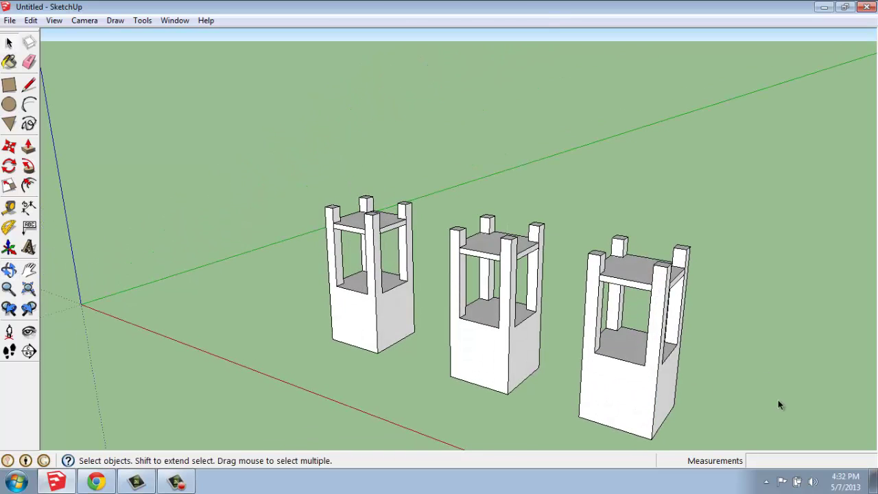
- Open the last end table in the row for editing, pull its rear leg top up about 2' with Push/Pull, and close the component
scroll(782, 412, "up", 2)
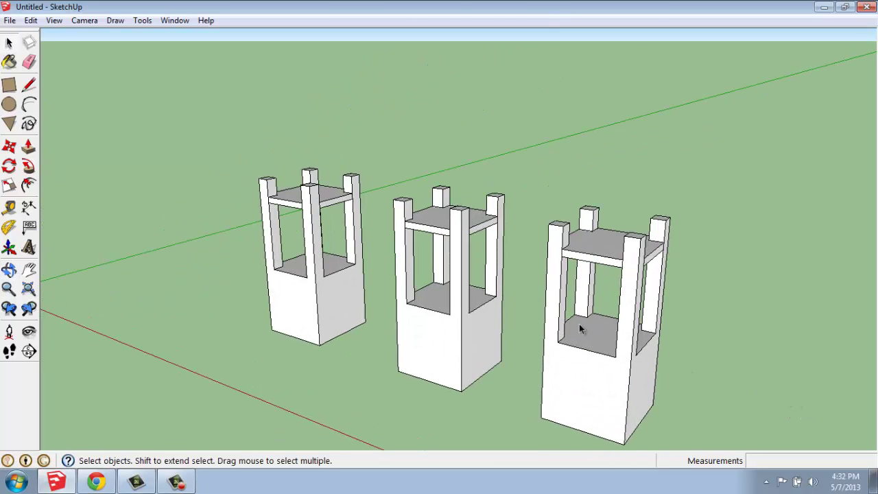
left_click(630, 317)
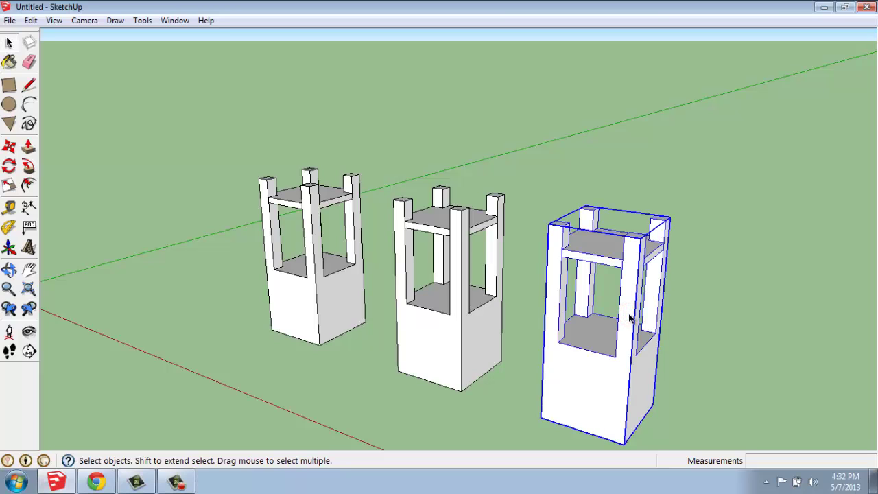
right_click(630, 318)
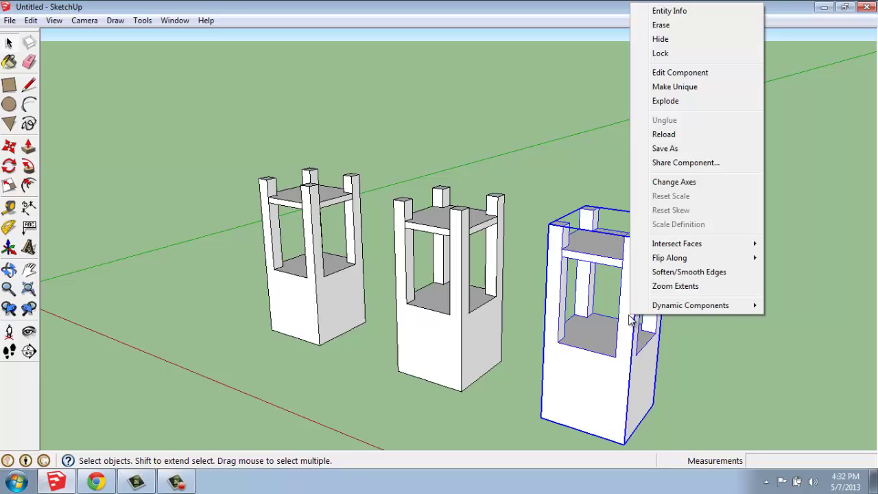
left_click(692, 74)
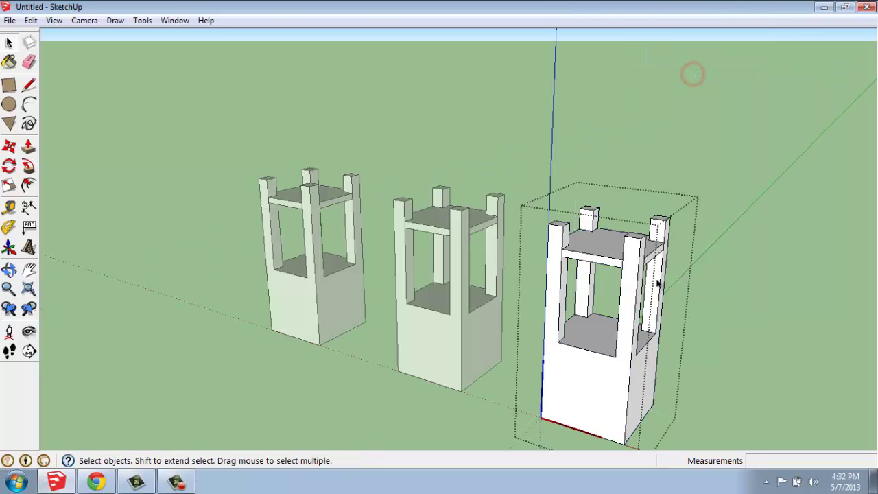
left_click(28, 146)
left_click_drag(592, 217, 599, 129)
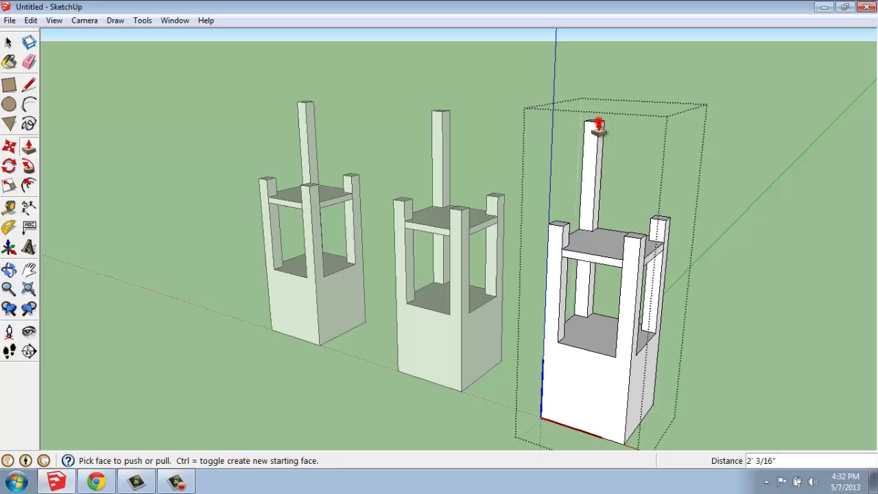
key("space")
left_click(810, 289)
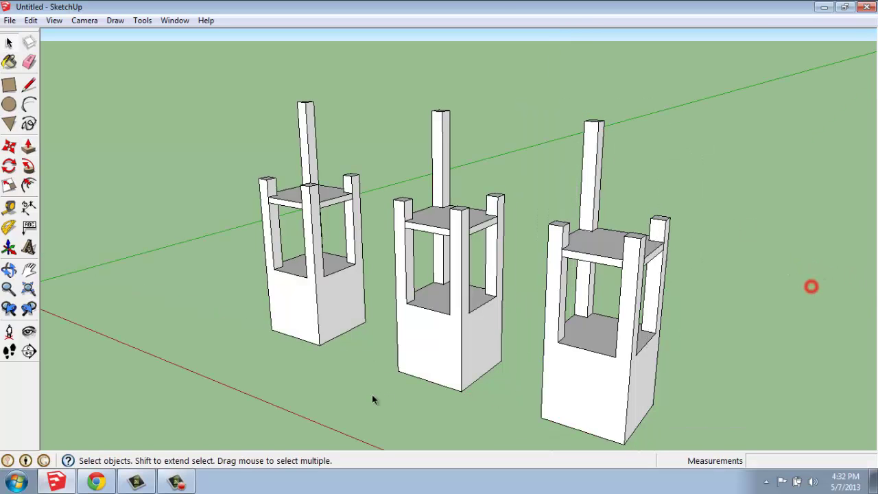
- Make the last end table copy in the row unique so it is independent of the other two
middle_click_drag(491, 334, 497, 351)
scroll(649, 401, "up", 2)
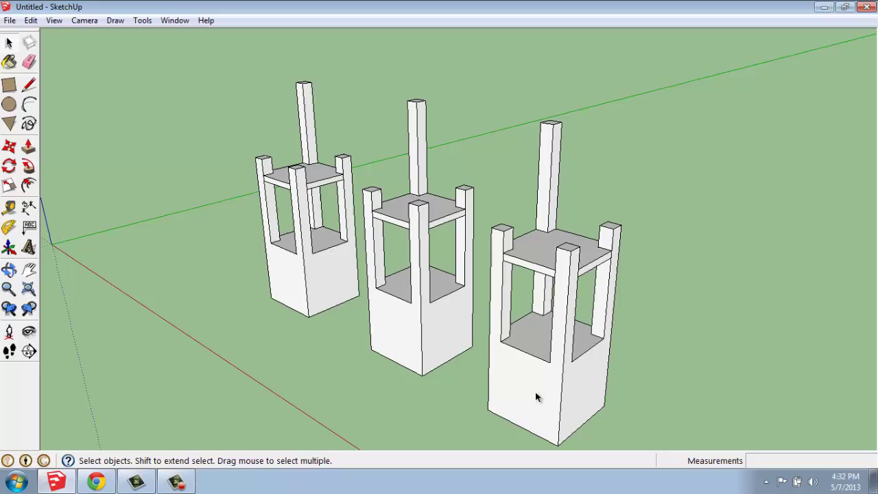
middle_click_drag(535, 391, 584, 385)
left_click(577, 357)
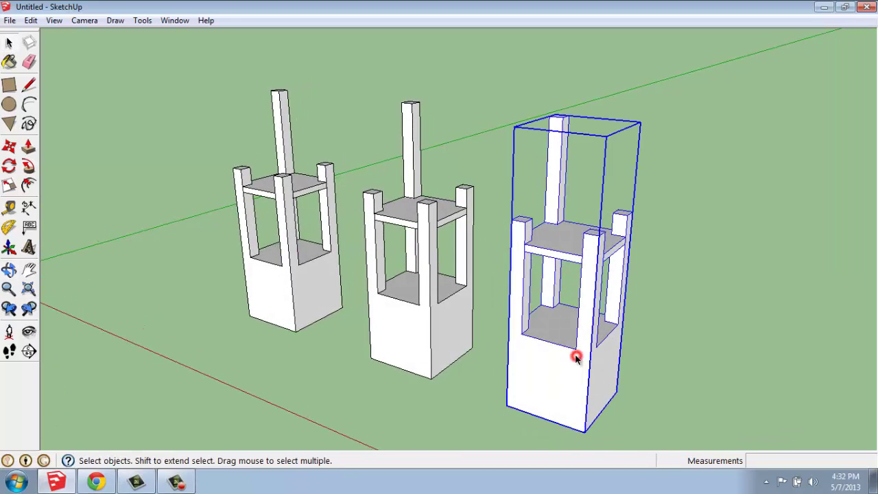
right_click(578, 362)
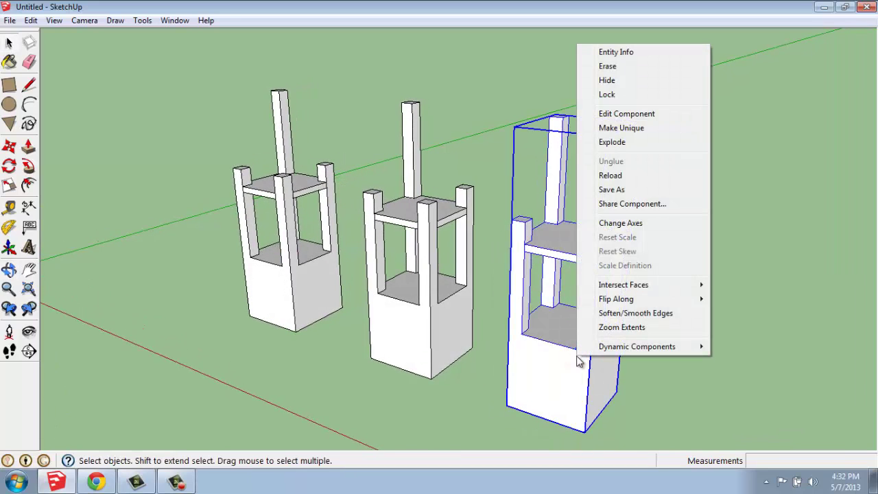
left_click(643, 130)
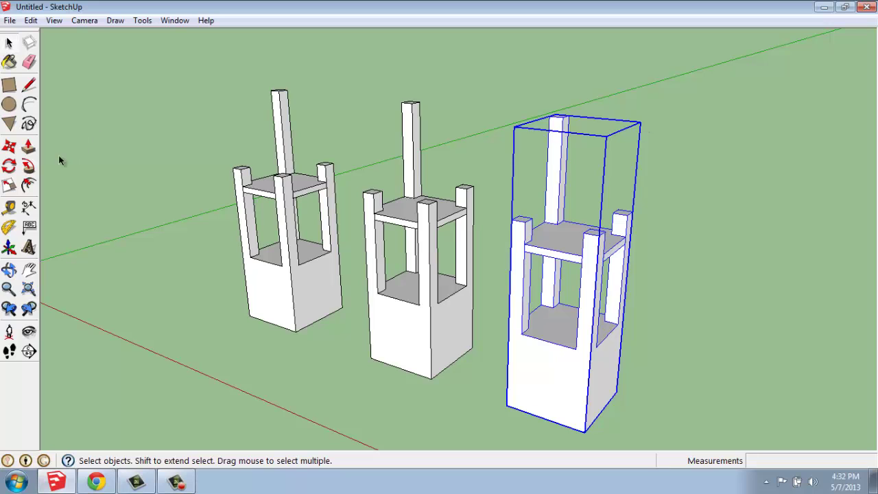
- Open the unique end table for editing and push its tall rear leg down about 1' 8" with Push/Pull
left_click(28, 146)
middle_click_drag(529, 181, 569, 319)
key("space")
left_click(561, 296)
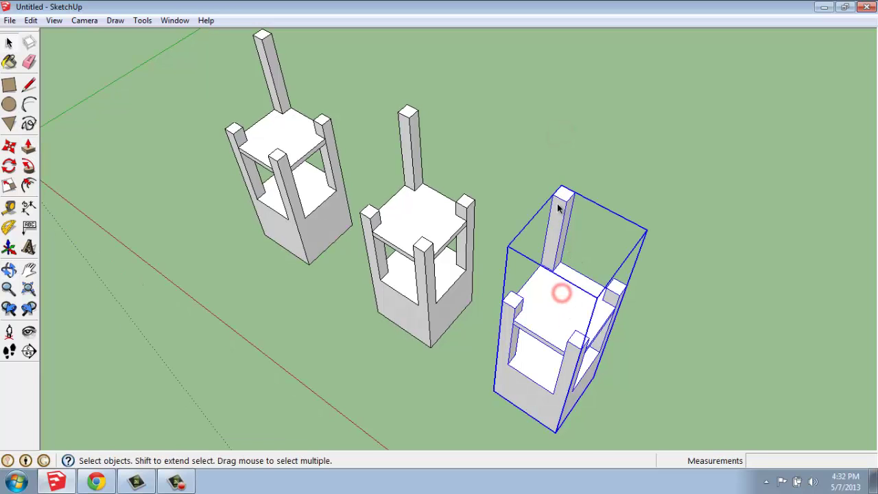
right_click(563, 302)
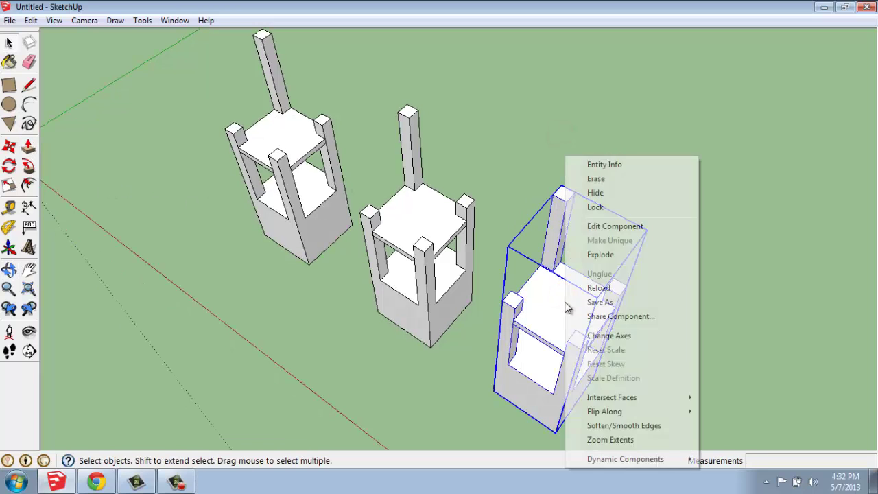
left_click(619, 228)
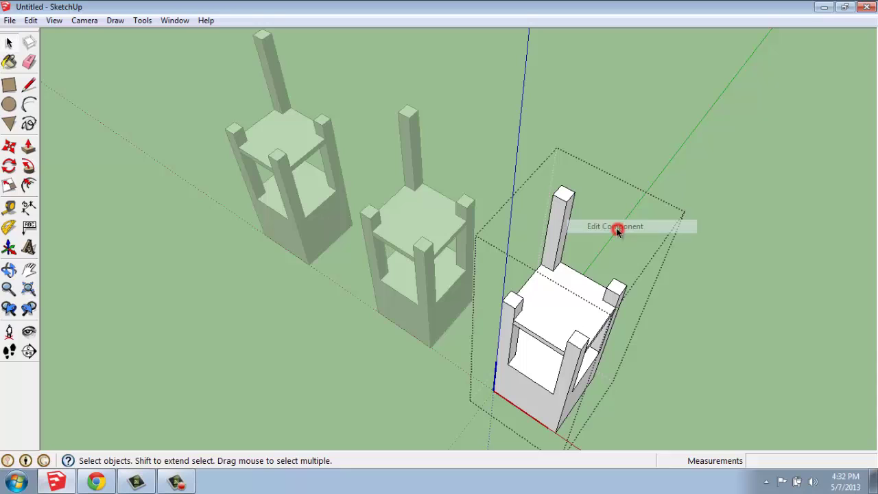
left_click(28, 146)
left_click(564, 198)
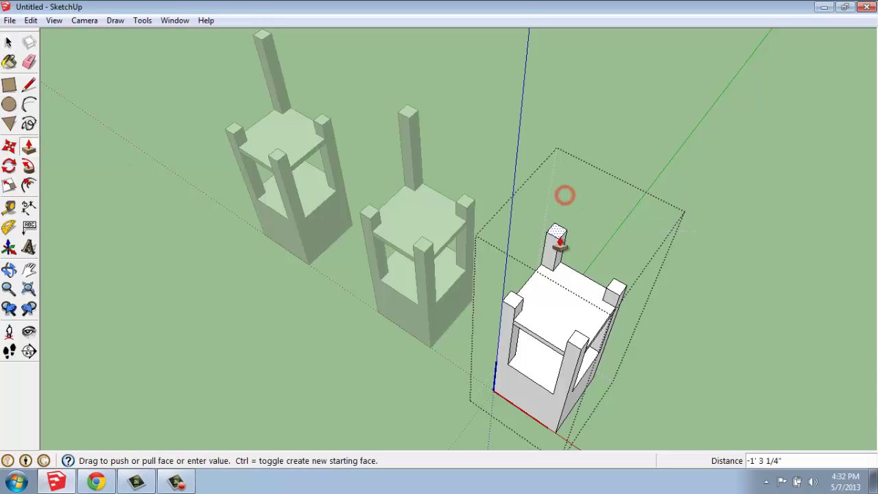
left_click(558, 248)
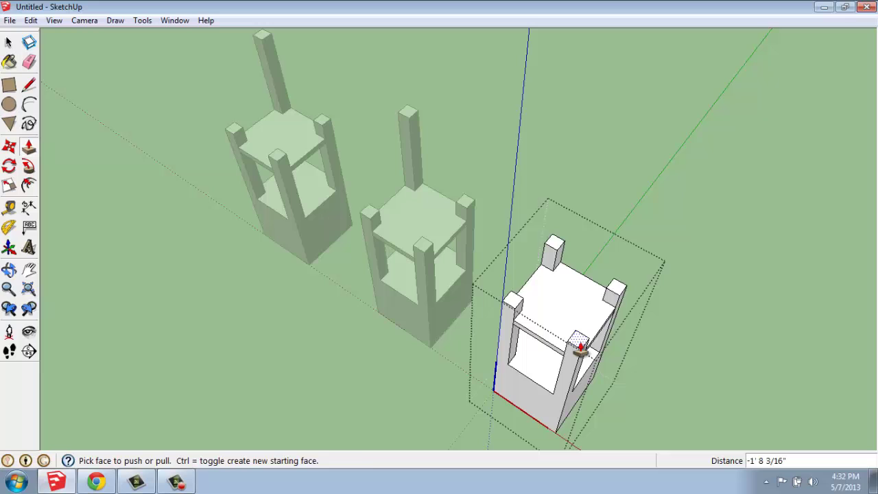
- Pull the unique end table's front corner leg up about 2' 9", close the component, and select it to compare with the others
left_click(580, 343)
left_click(504, 359)
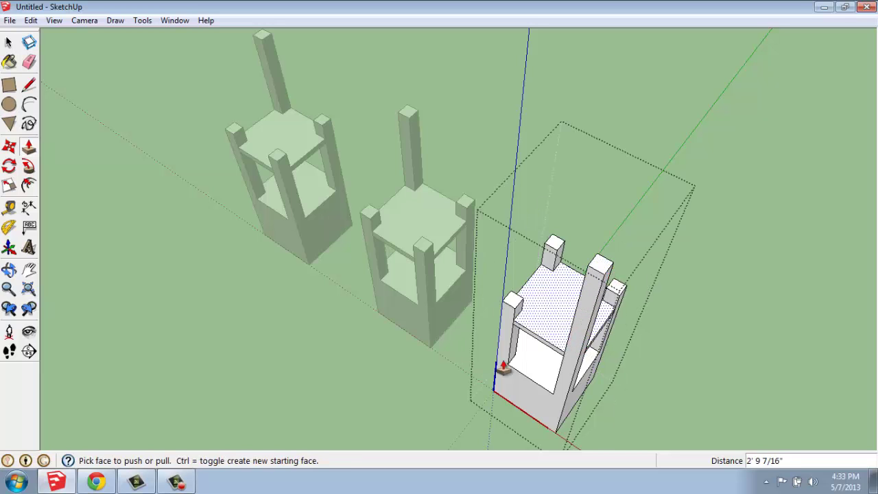
middle_click_drag(504, 359, 656, 182)
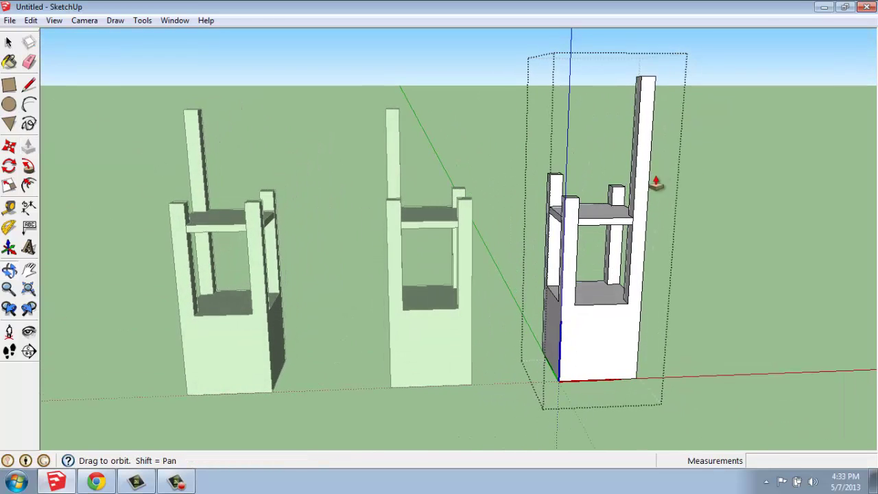
key("space")
left_click(721, 258)
middle_click_drag(721, 258, 533, 300)
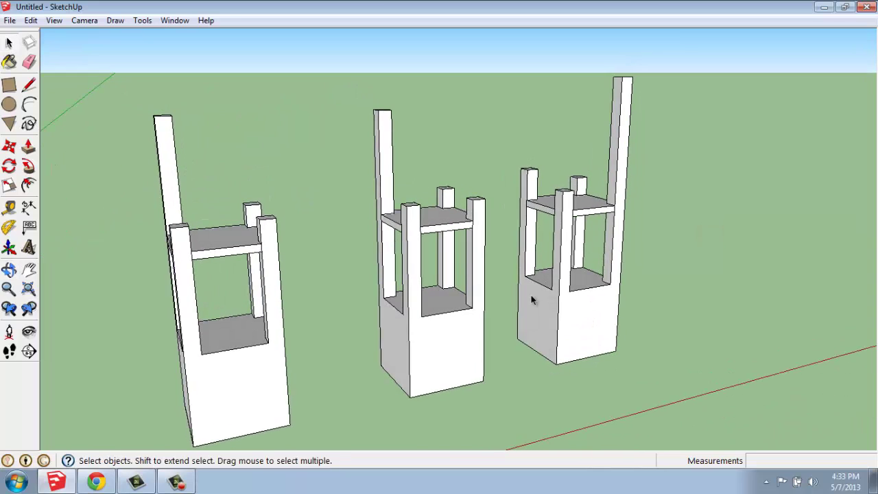
left_click(575, 314)
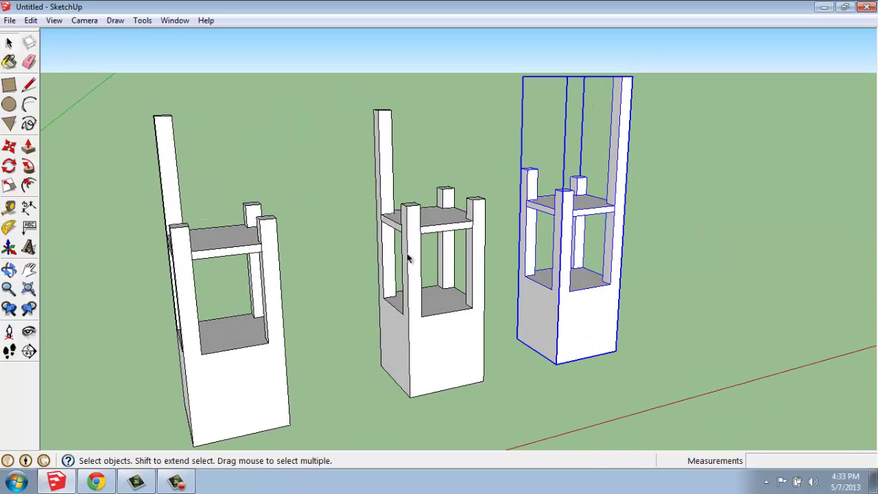
- Open the middle end table for editing, push its tall rear leg down about 1' 4", and close the component
middle_click_drag(511, 293, 430, 348)
left_click(440, 364)
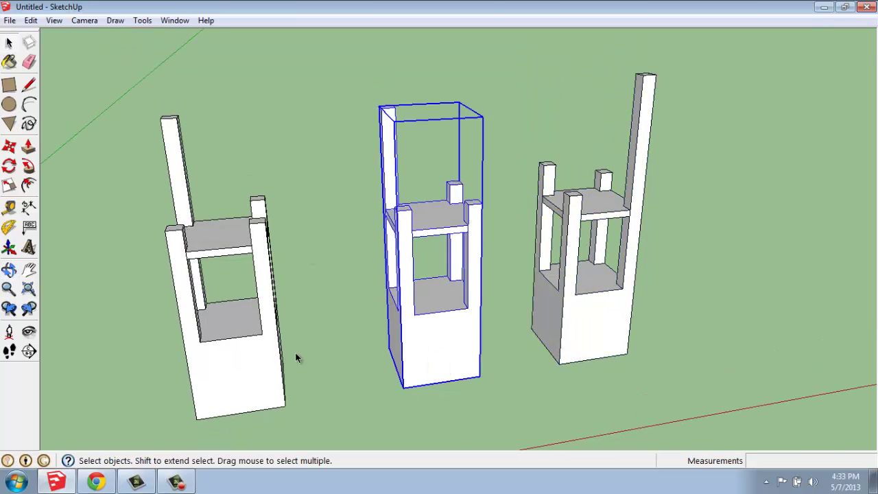
middle_click_drag(396, 240, 414, 215)
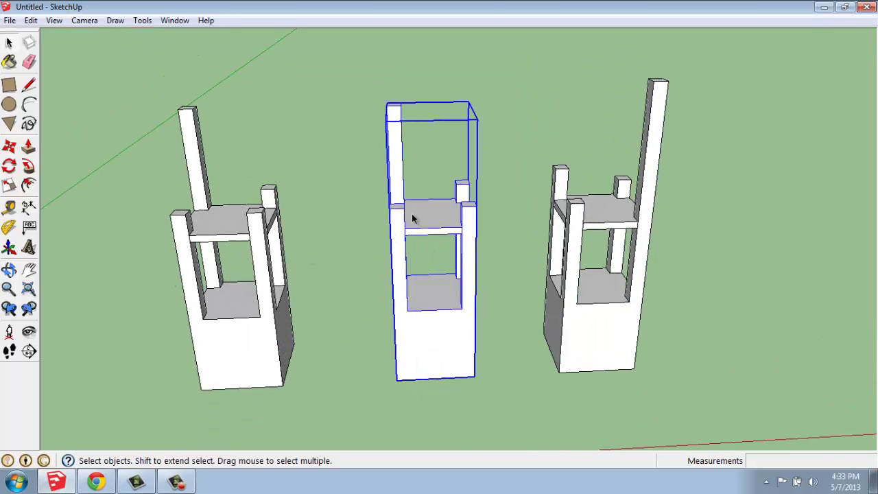
right_click(413, 217)
left_click(449, 231)
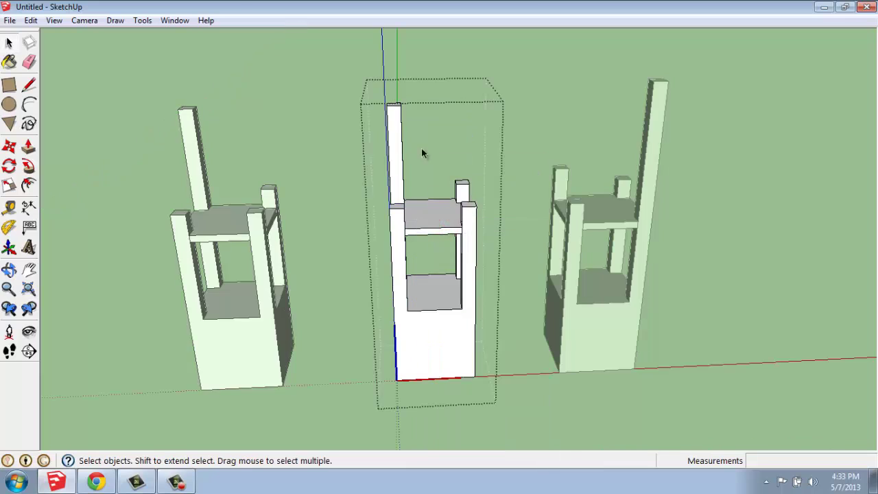
middle_click_drag(421, 147, 53, 99)
left_click(28, 147)
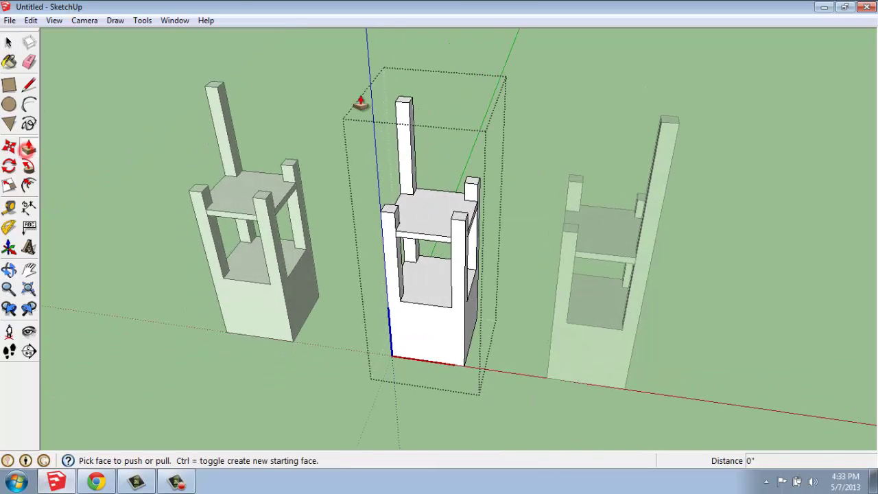
left_click_drag(406, 99, 414, 165)
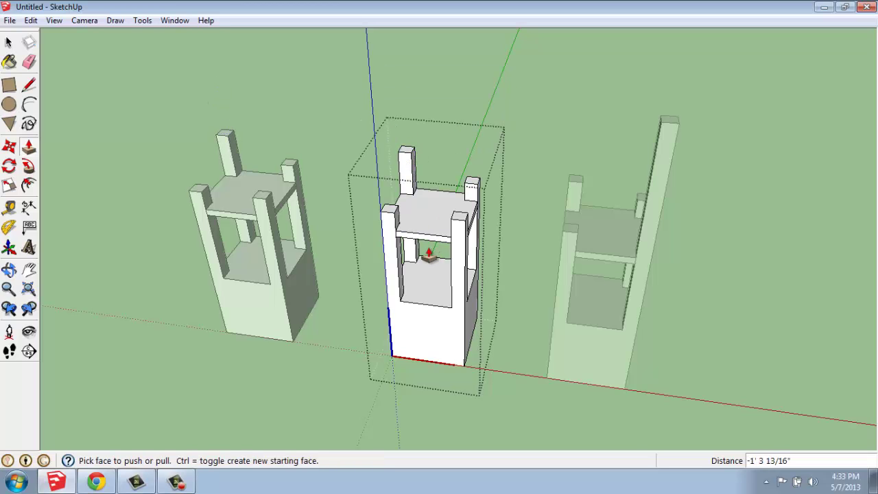
key("space")
middle_click_drag(313, 337, 489, 241)
left_click(605, 403)
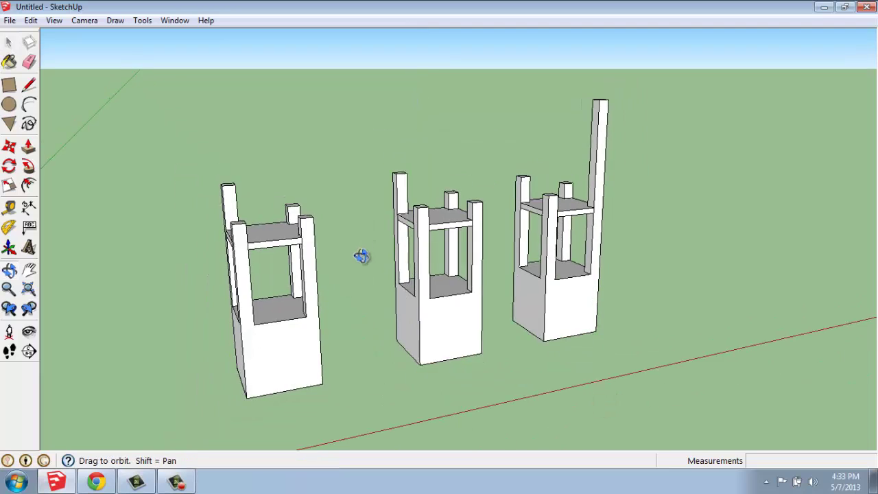
middle_click_drag(359, 257, 375, 274)
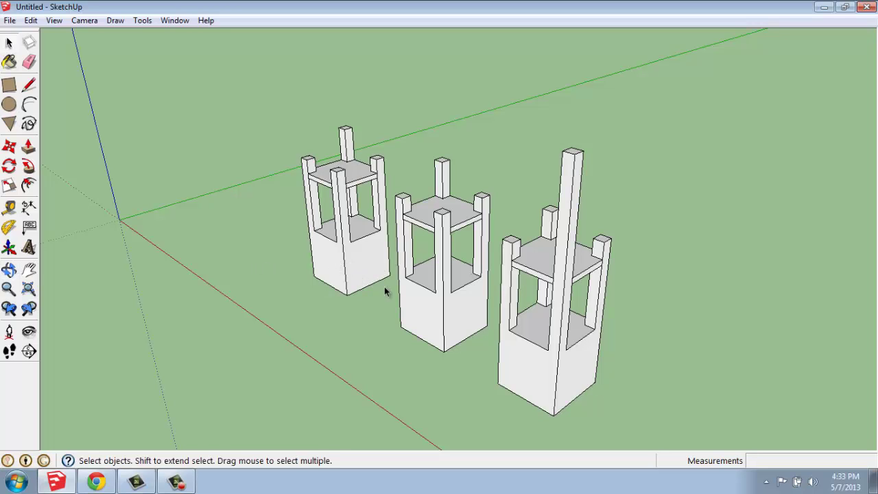
middle_click_drag(384, 290, 405, 289)
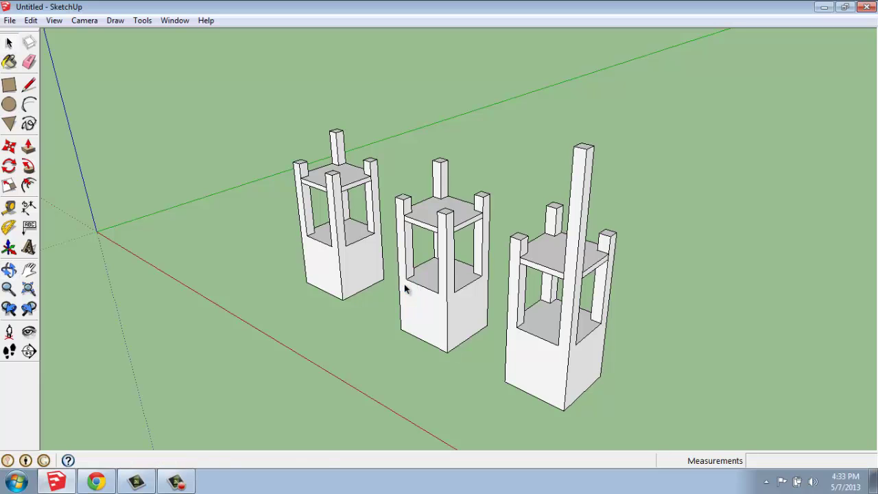